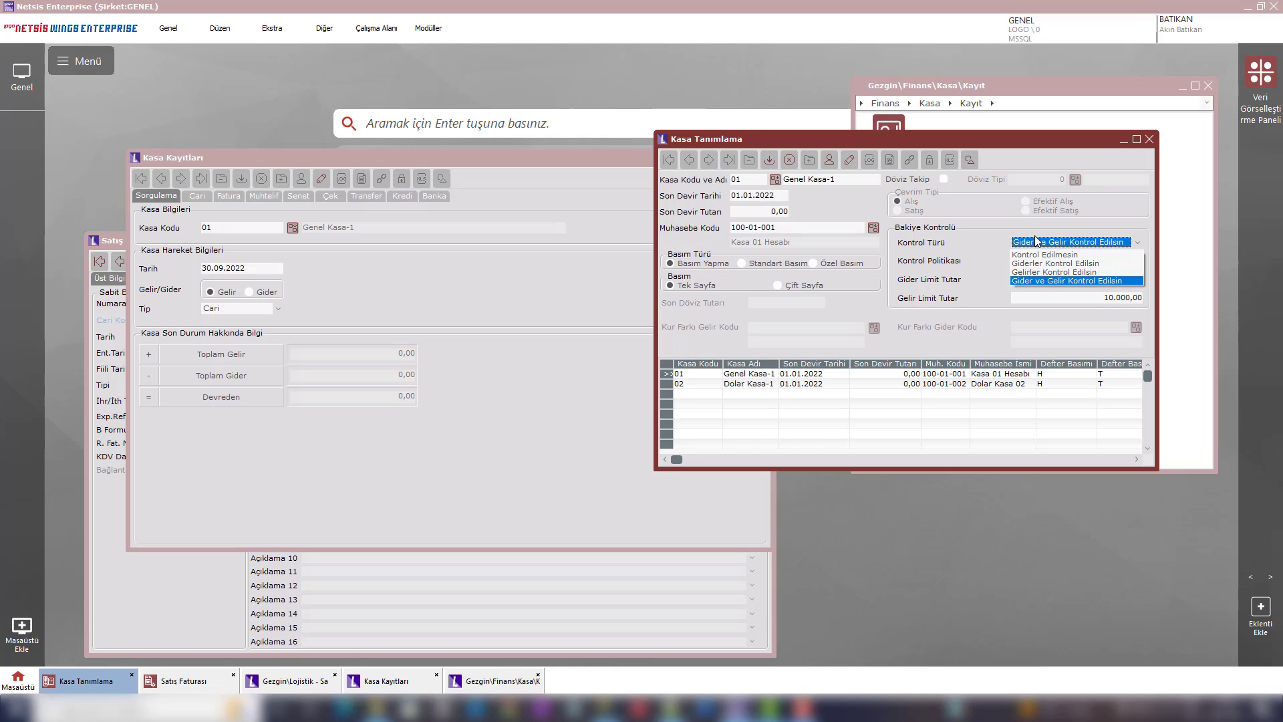
# Try the Giderler Kontrol Edilsin and Gelirler Kontrol Edilsin control types on Genel Kasa-1, then restore Gider ve Gelir Kontrol Edilsin
pyautogui.click(1081, 230)
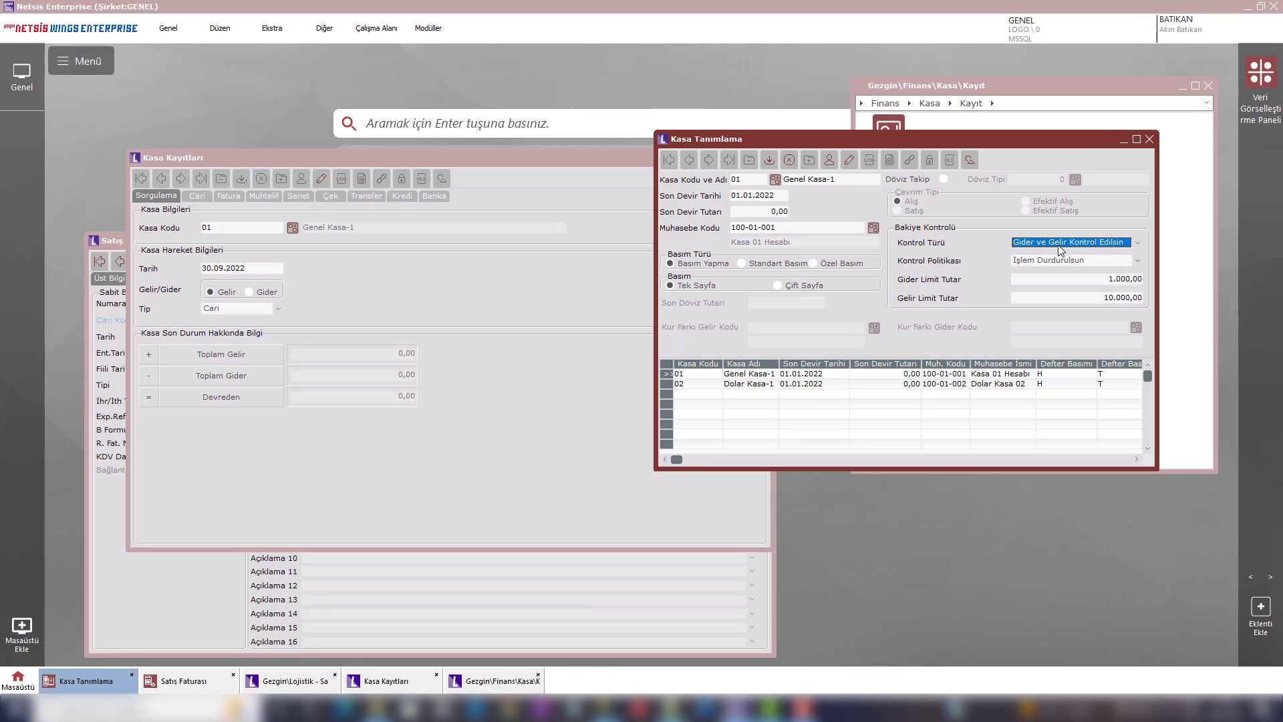
pyautogui.click(1059, 250)
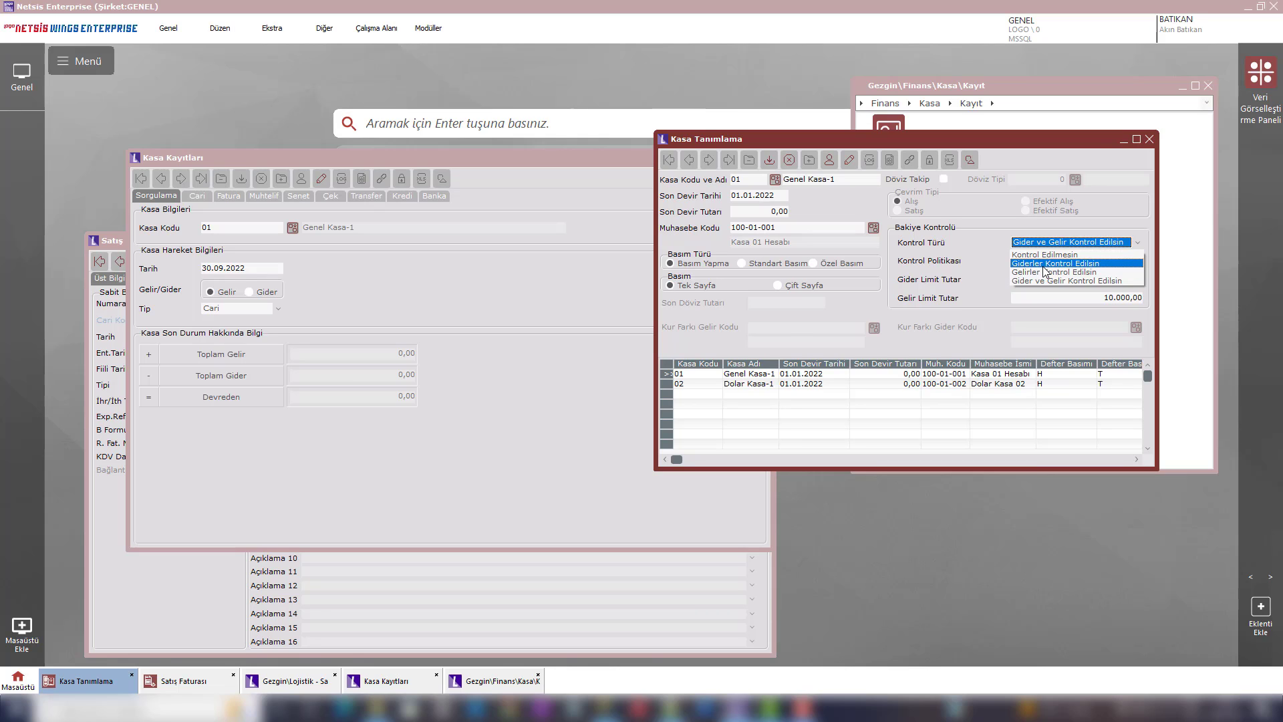
pyautogui.click(1048, 264)
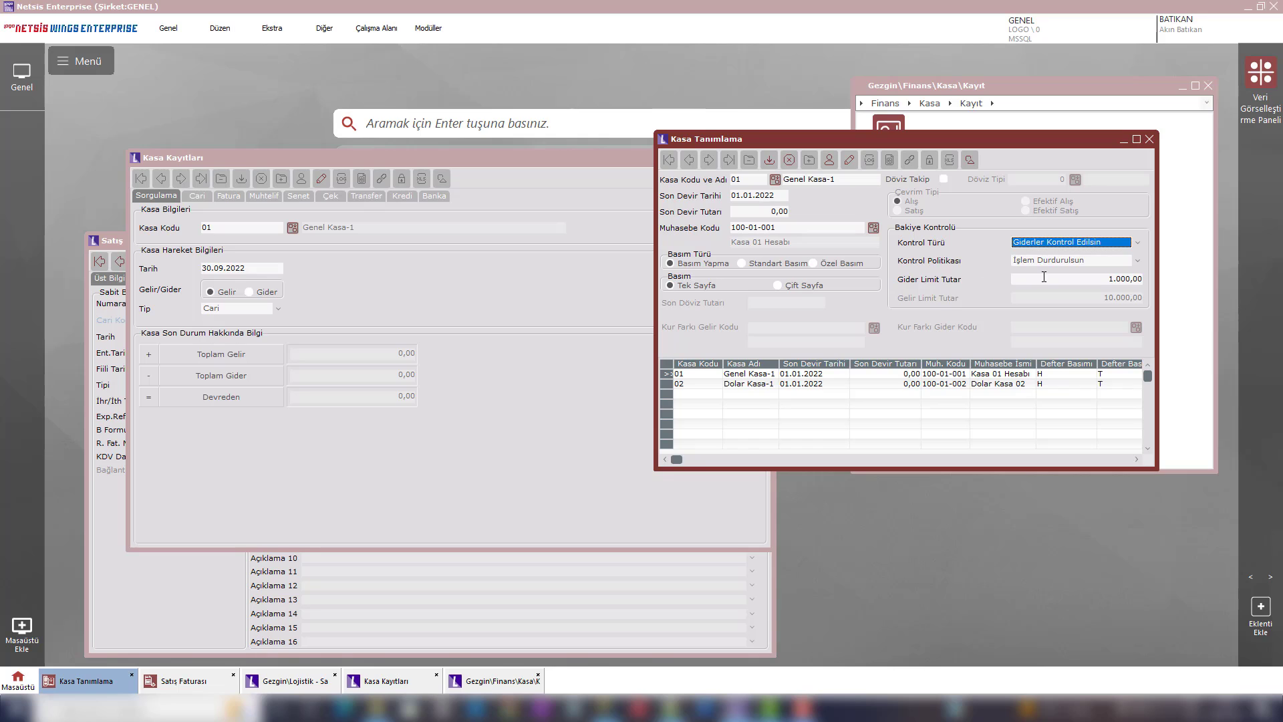
pyautogui.click(1033, 240)
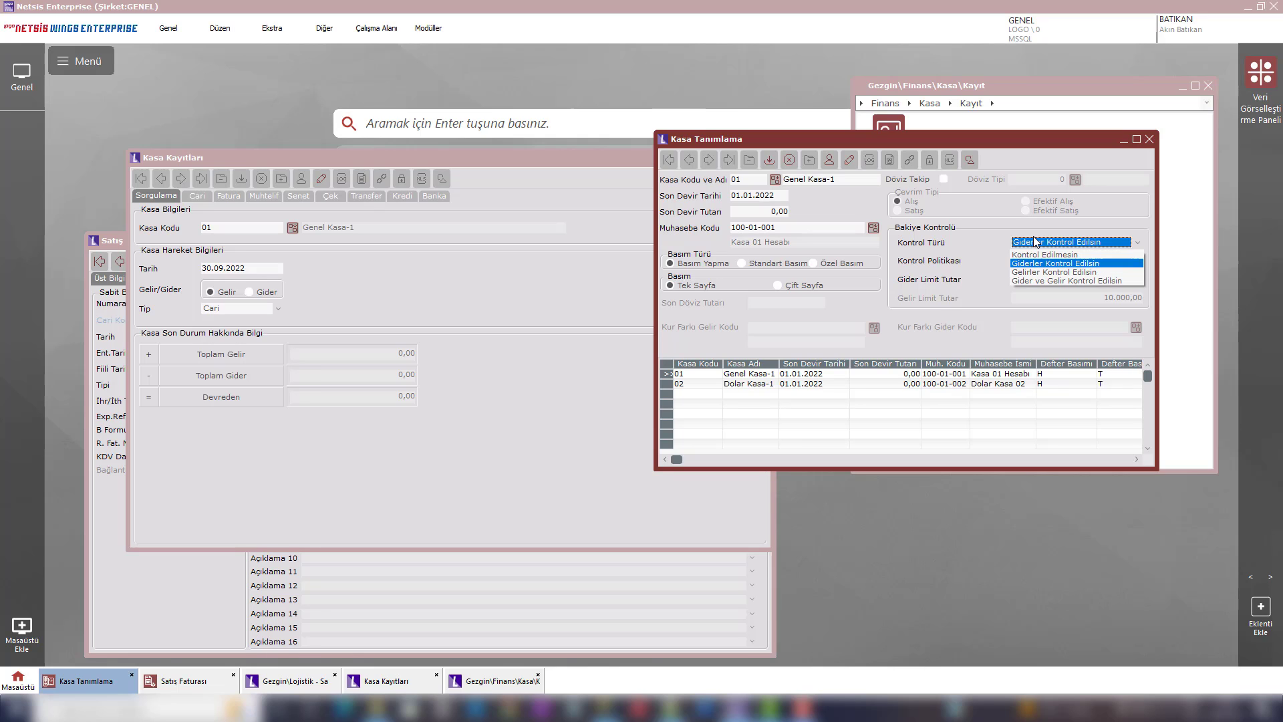
pyautogui.click(1034, 270)
pyautogui.click(1028, 242)
pyautogui.click(1033, 272)
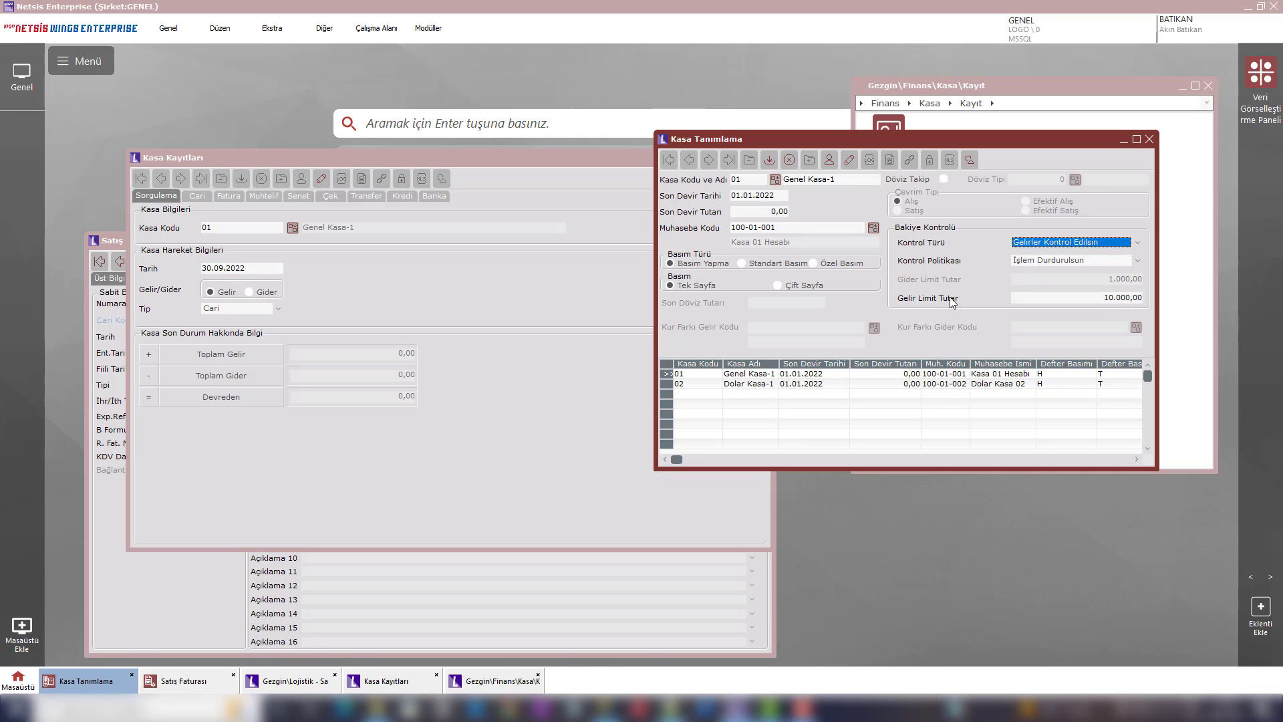
pyautogui.click(1050, 242)
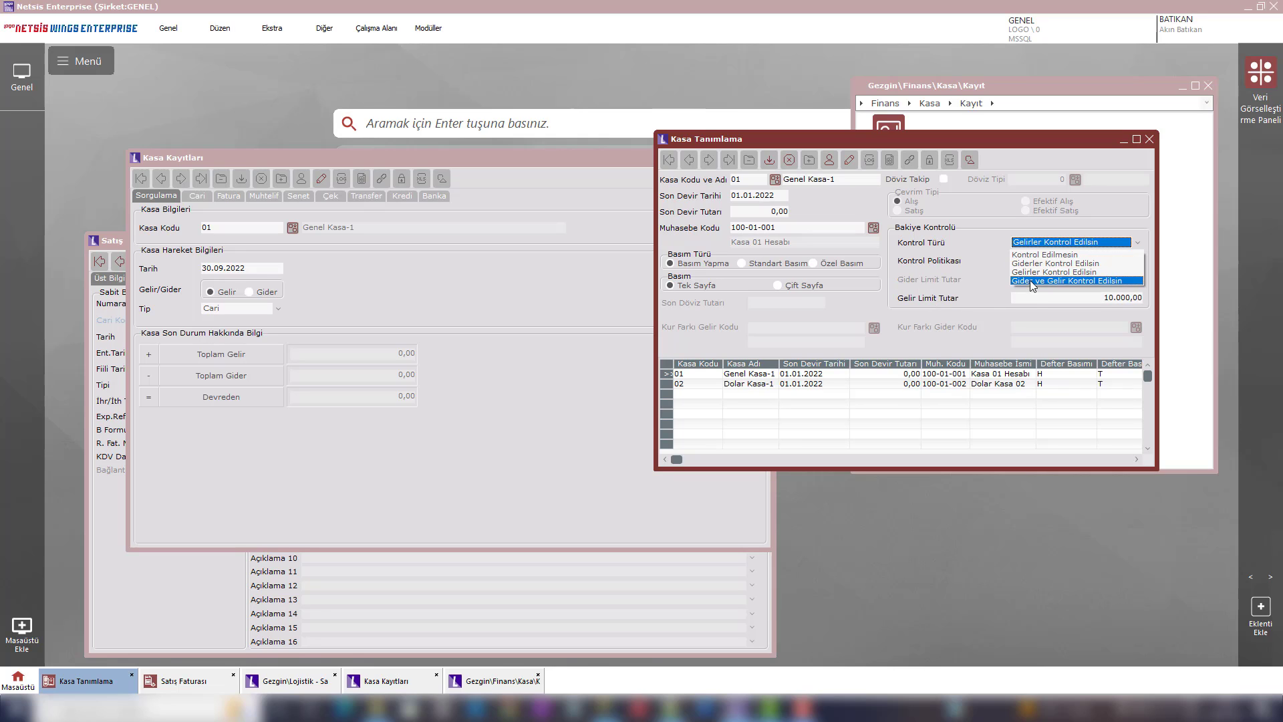
pyautogui.click(1029, 279)
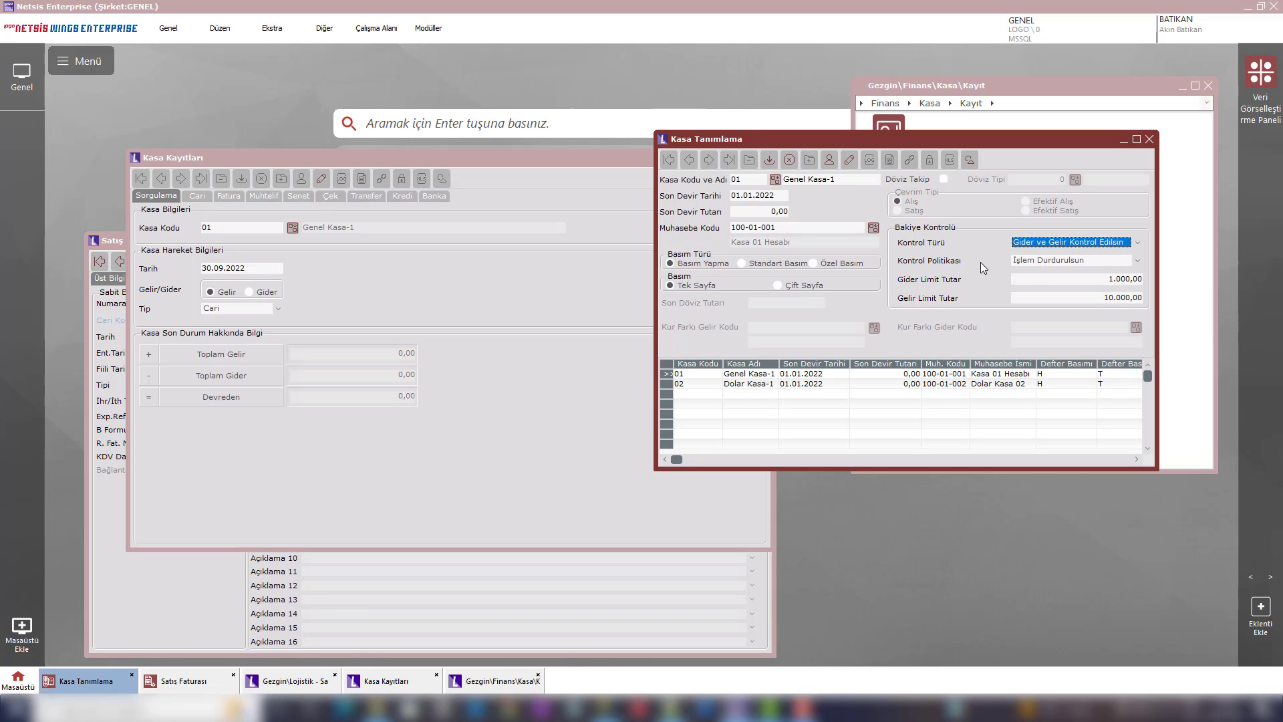
# Examine the control policy options of Genel Kasa-1 and the balance control settings of the Dolar Kasa-1 record
pyautogui.click(1057, 262)
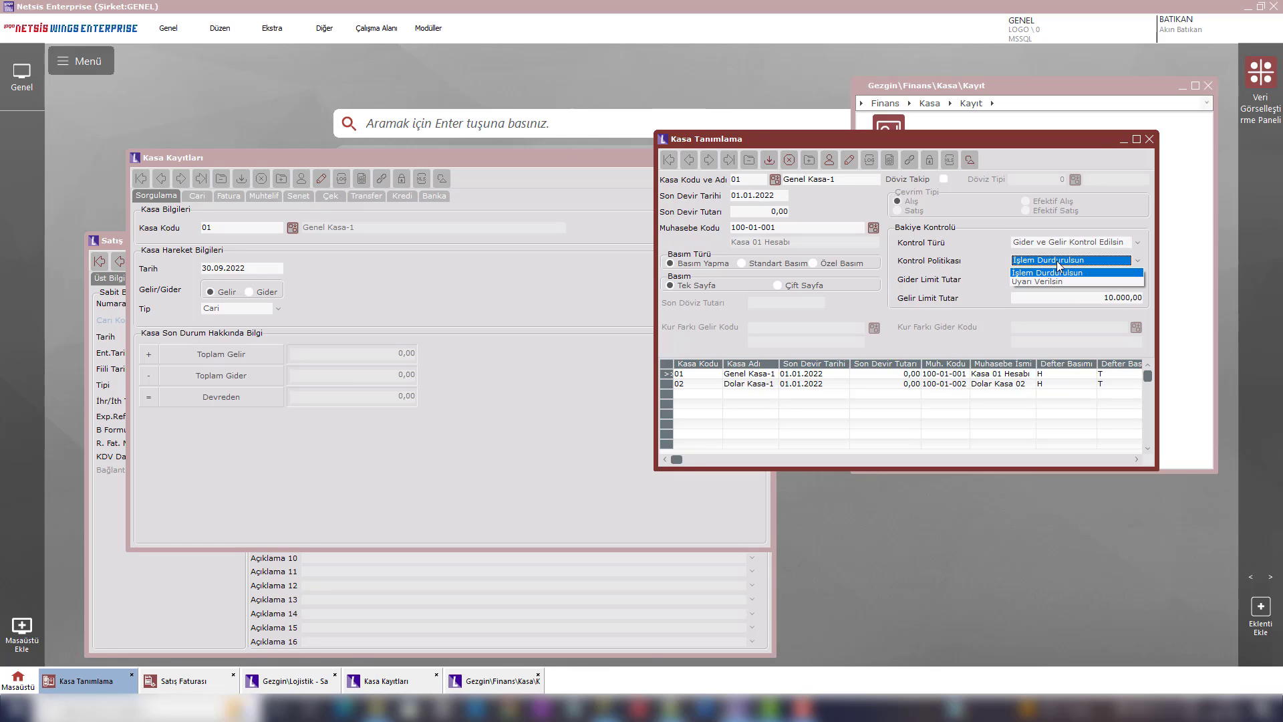
pyautogui.click(1056, 261)
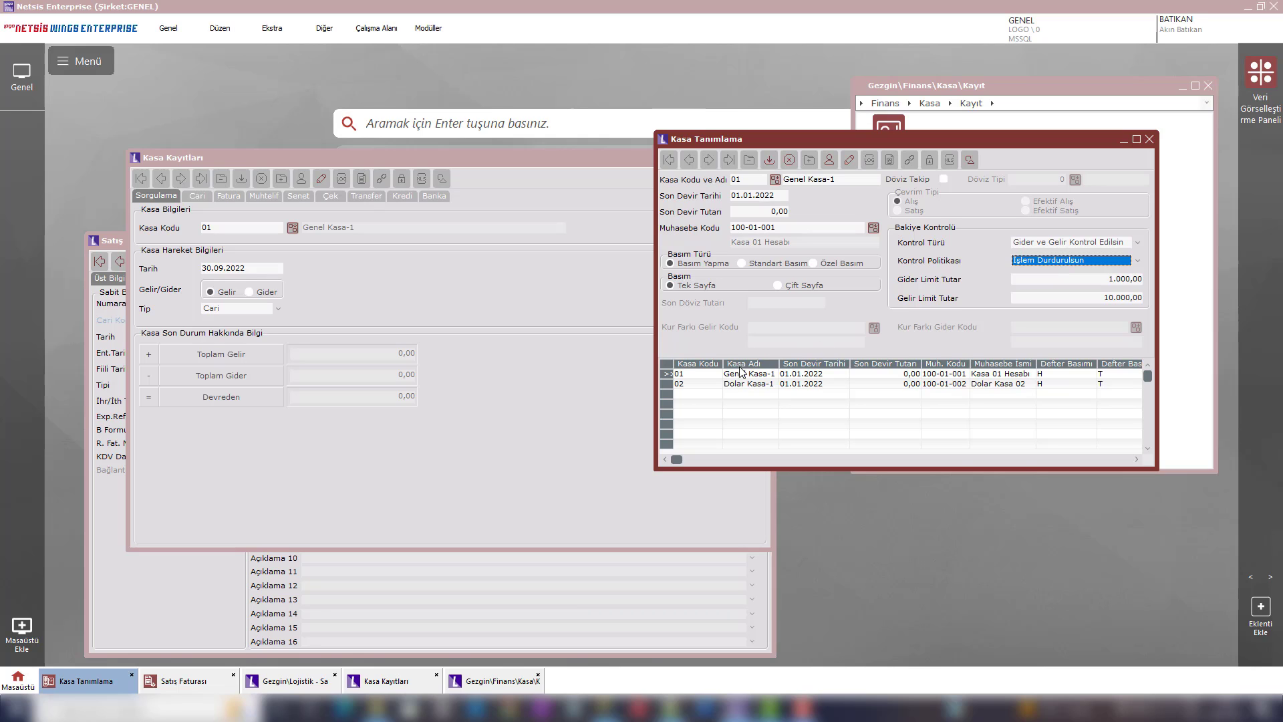
pyautogui.click(729, 385)
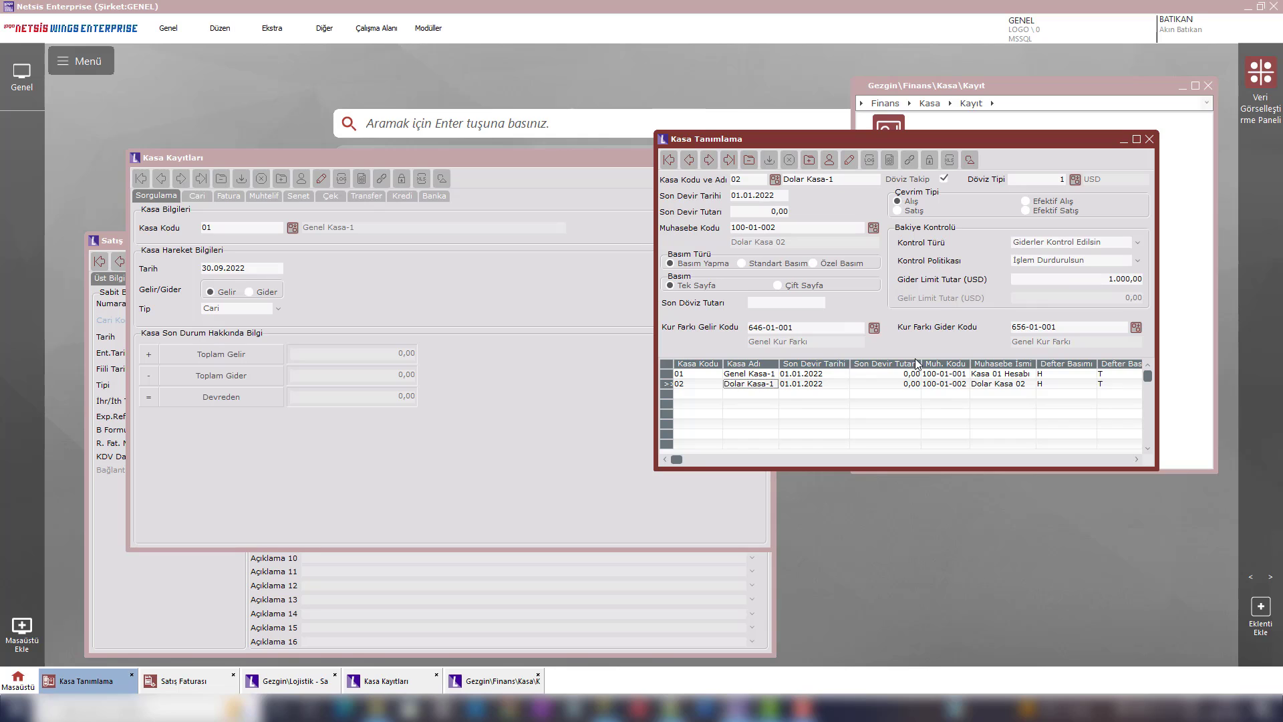
# Reopen the Genel Kasa-1 record and examine its income and expense limit amounts
pyautogui.click(781, 374)
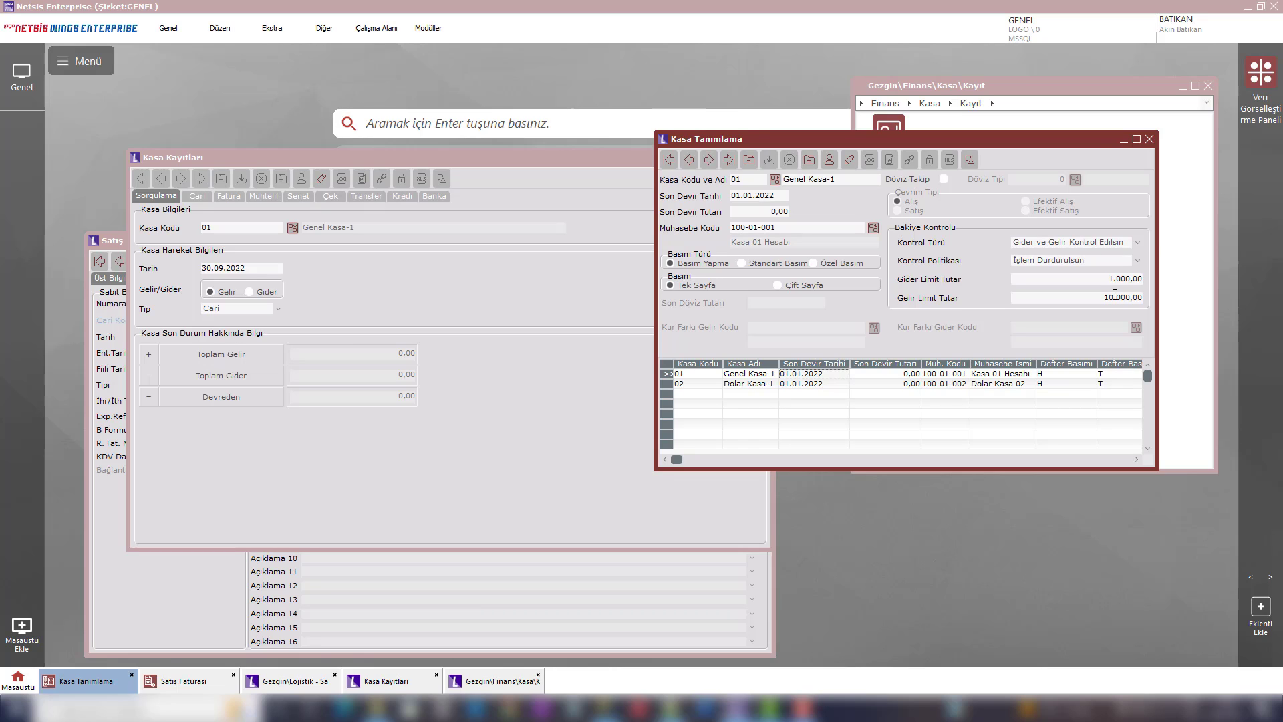
pyautogui.moveTo(1104, 298); pyautogui.dragTo(1137, 307)
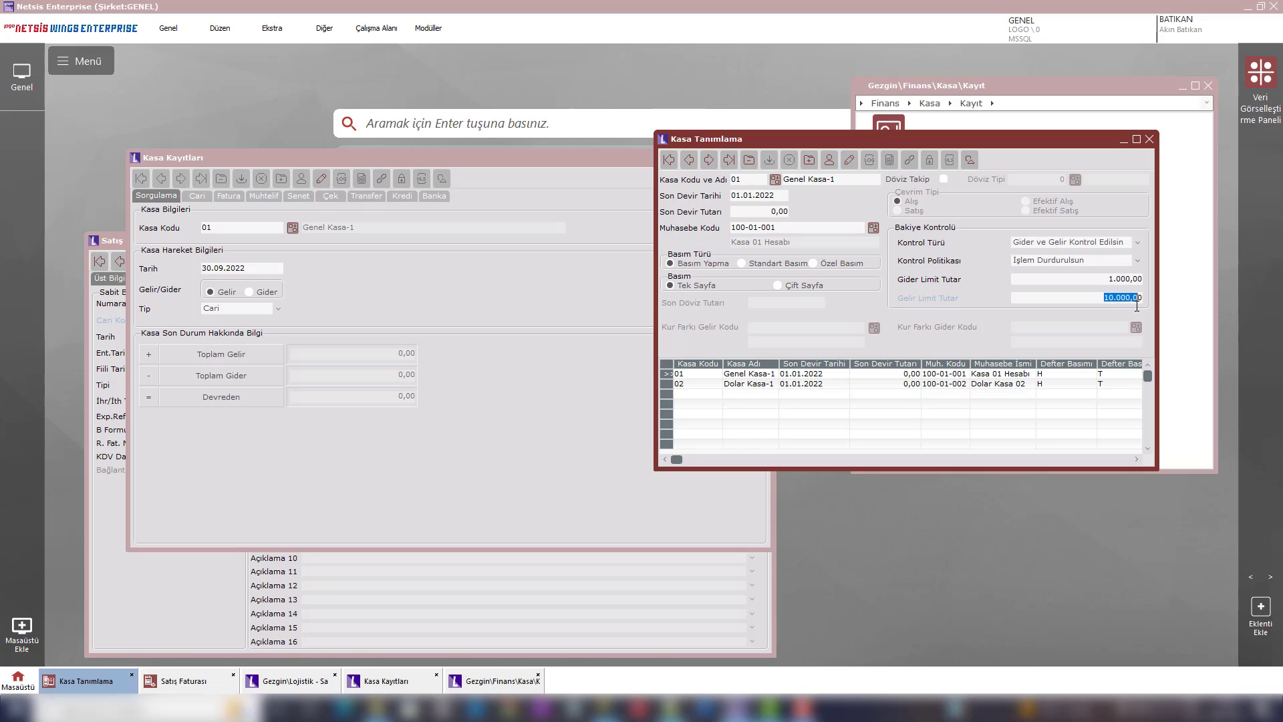
pyautogui.click(1117, 282)
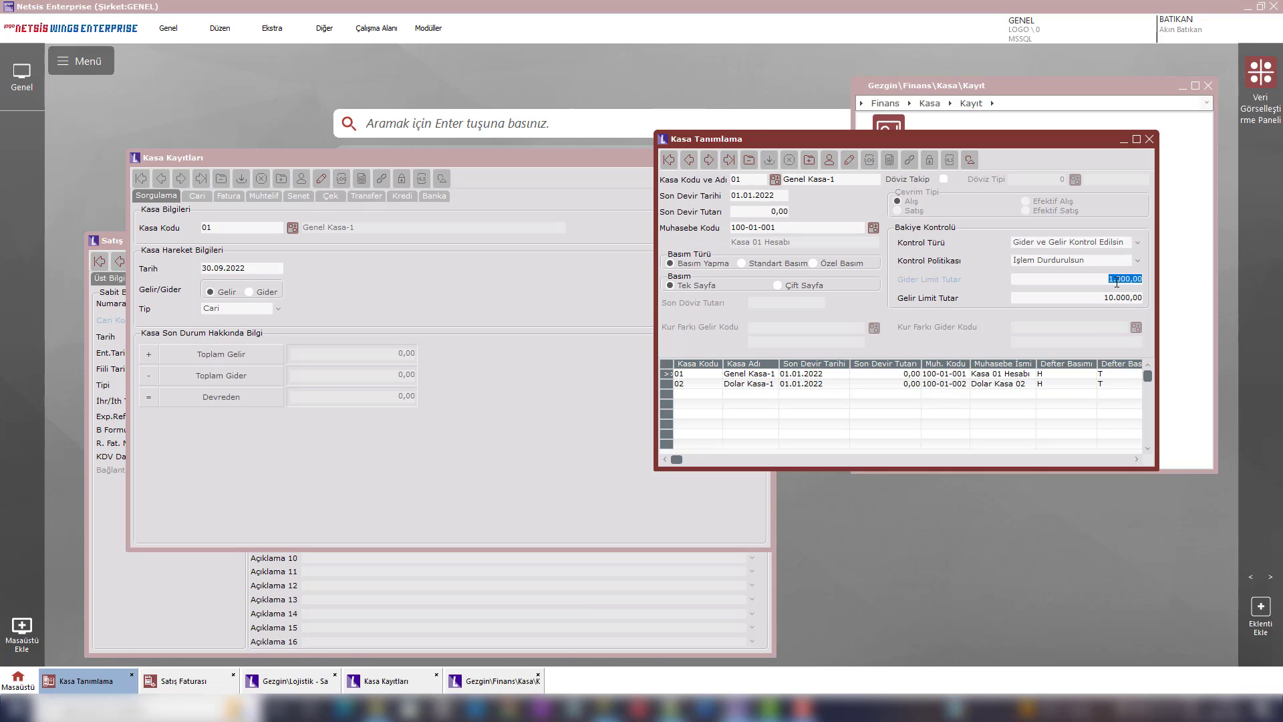
pyautogui.click(1117, 282)
# In the Kasa Kayıtları window, start a Cari income entry for cash account 01 and select account CARI1
pyautogui.click(218, 295)
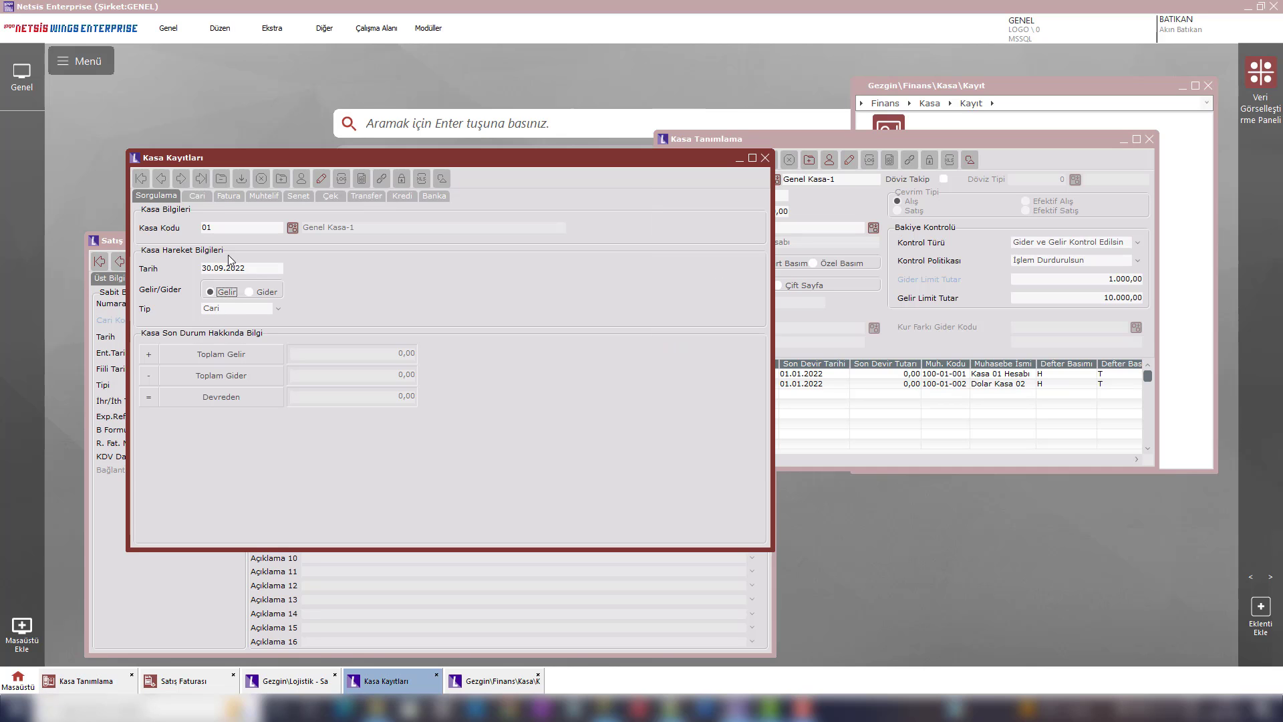
pyautogui.click(201, 198)
pyautogui.click(294, 216)
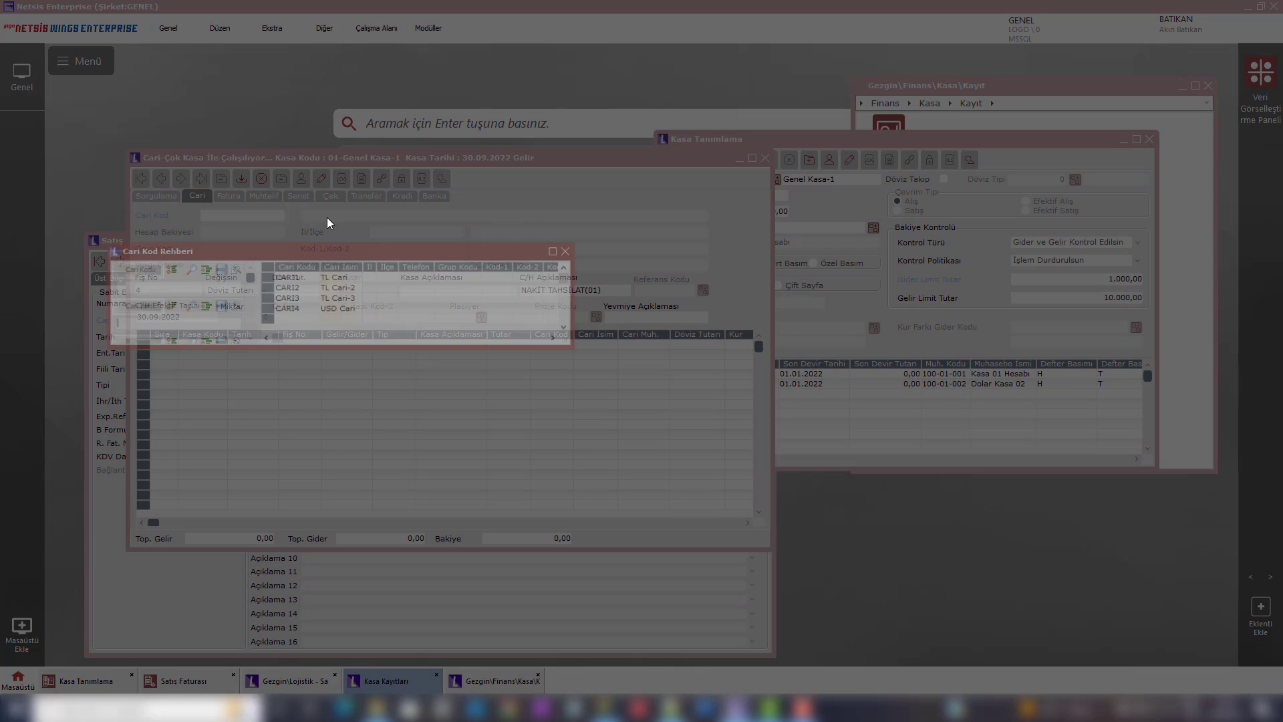
pyautogui.press('Return')
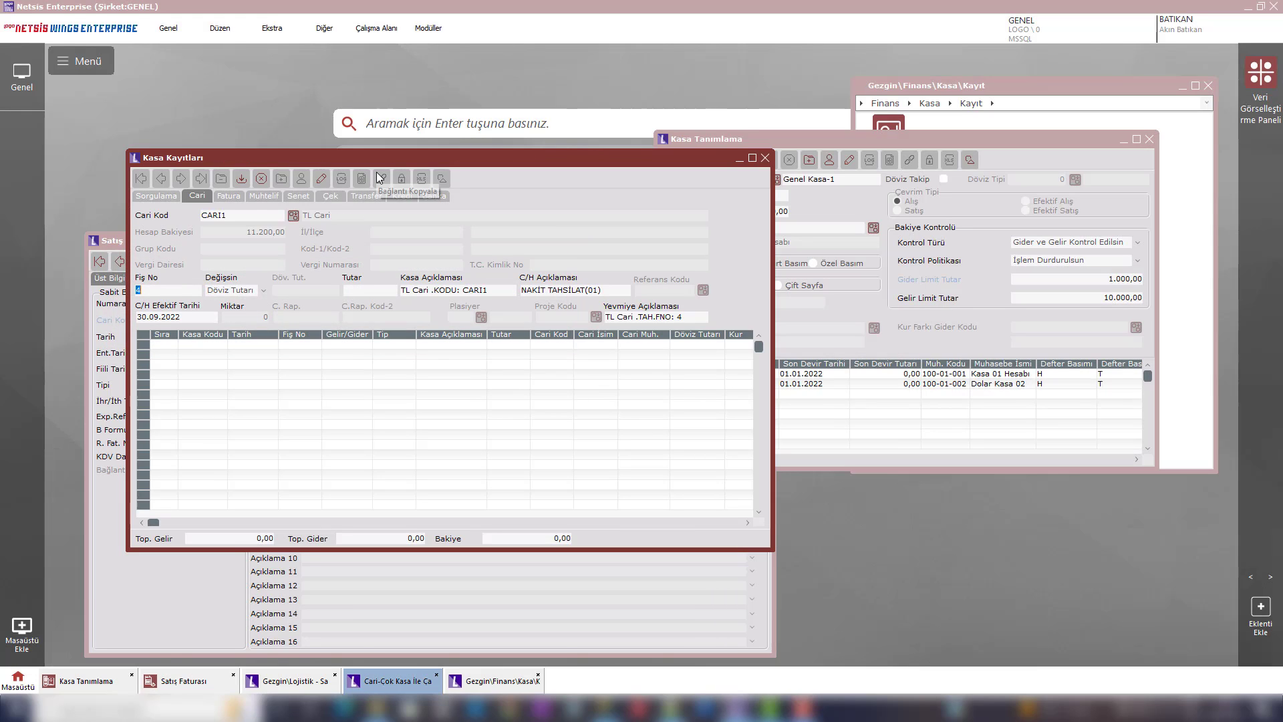
# Enter an amount of 11.000,00 for the CARI1 collection, try to save the entry, and dismiss the resulting message
pyautogui.press('Return')
pyautogui.write('110000')
pyautogui.press('Return')
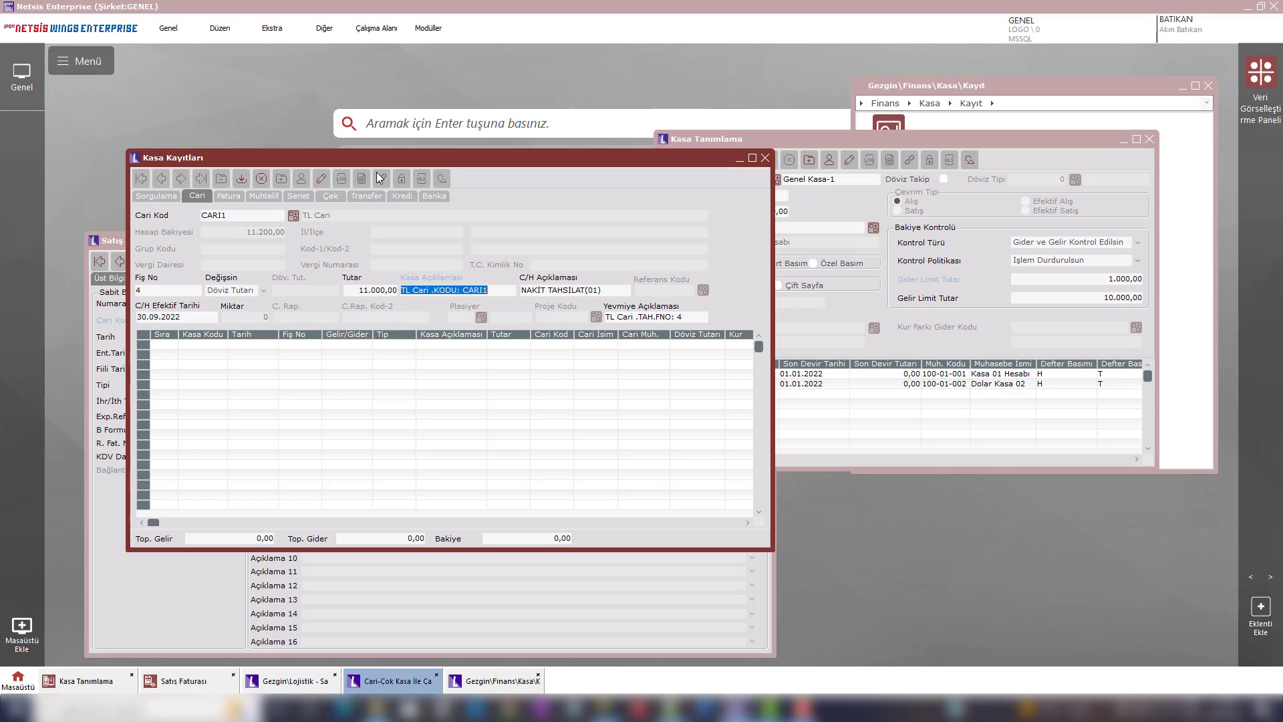
pyautogui.press('Return')
pyautogui.press('Return')
pyautogui.press('Return')
pyautogui.press('Return')
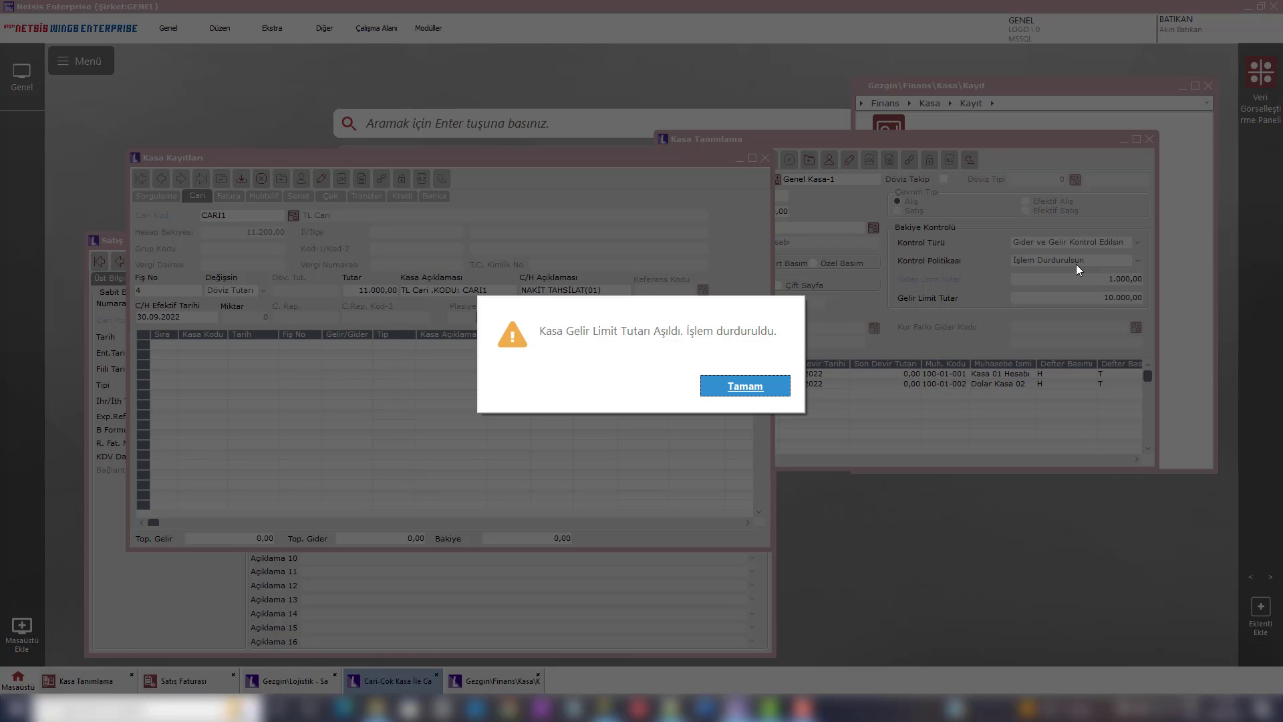
pyautogui.click(747, 386)
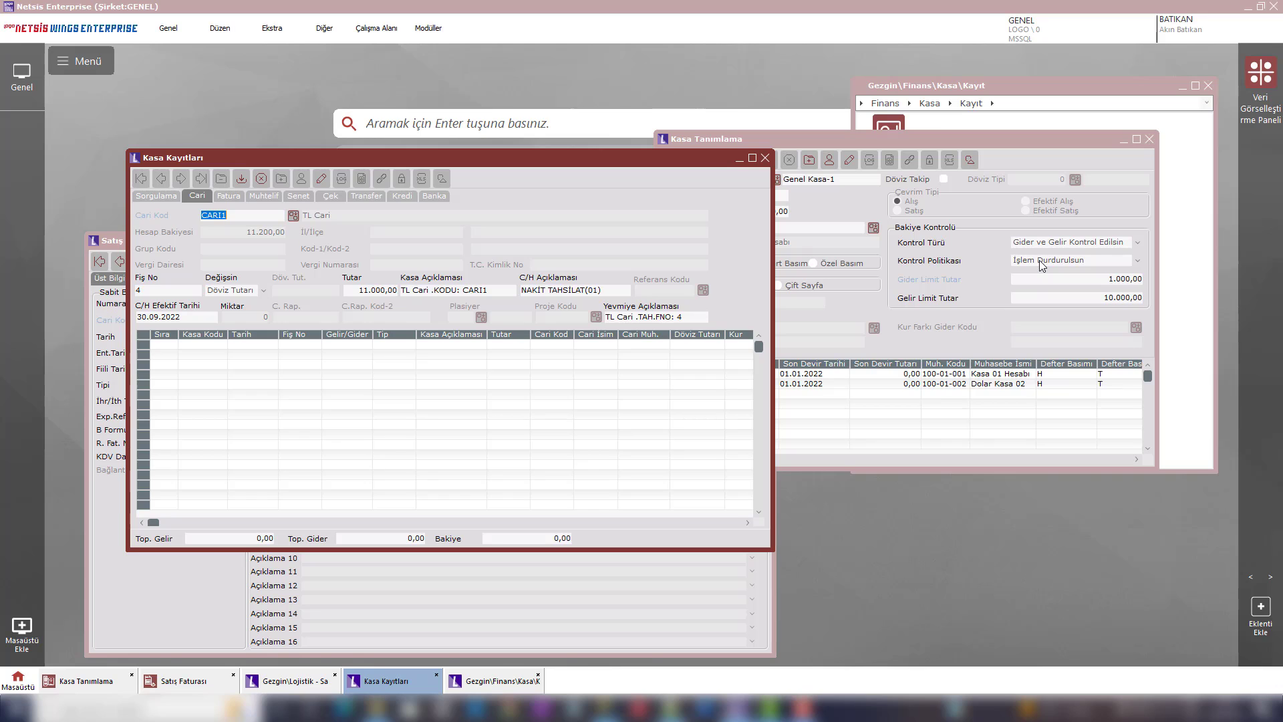
# Change the Genel Kasa-1 control policy to Uyarı Verilsin in Kasa Tanımlama and save the definition
pyautogui.click(1073, 260)
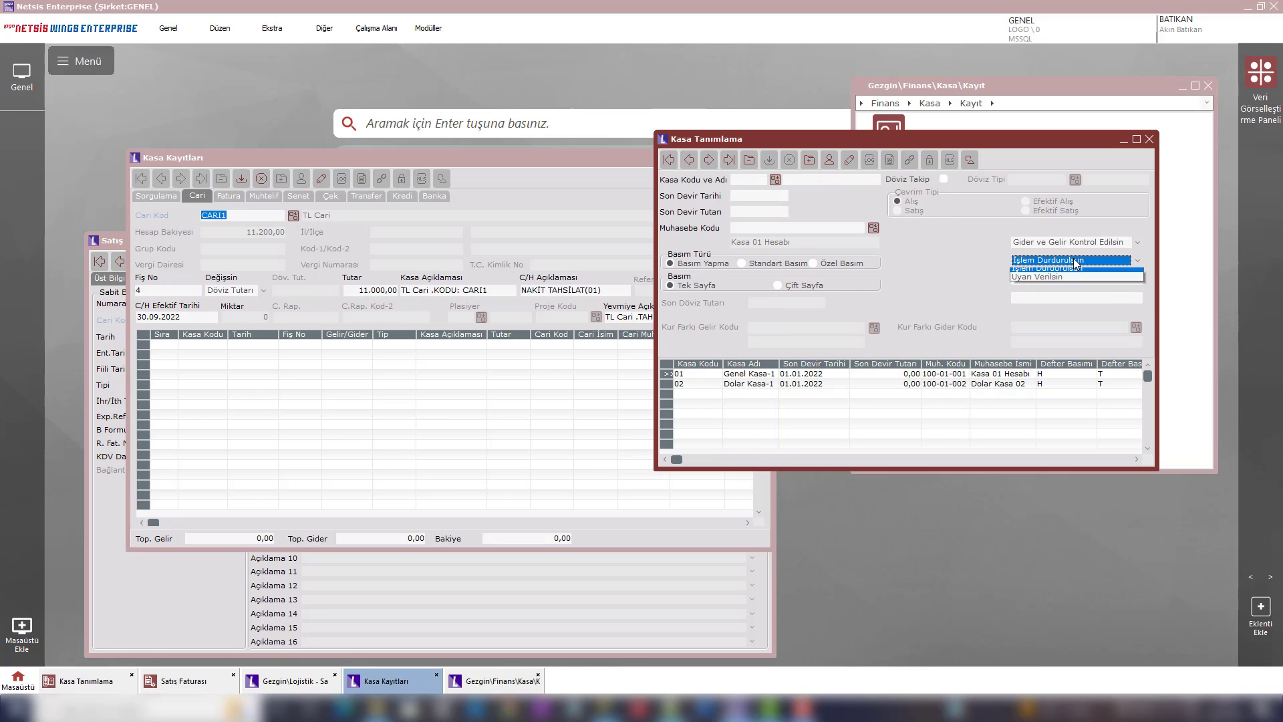
pyautogui.click(1060, 274)
pyautogui.press('pagedown')
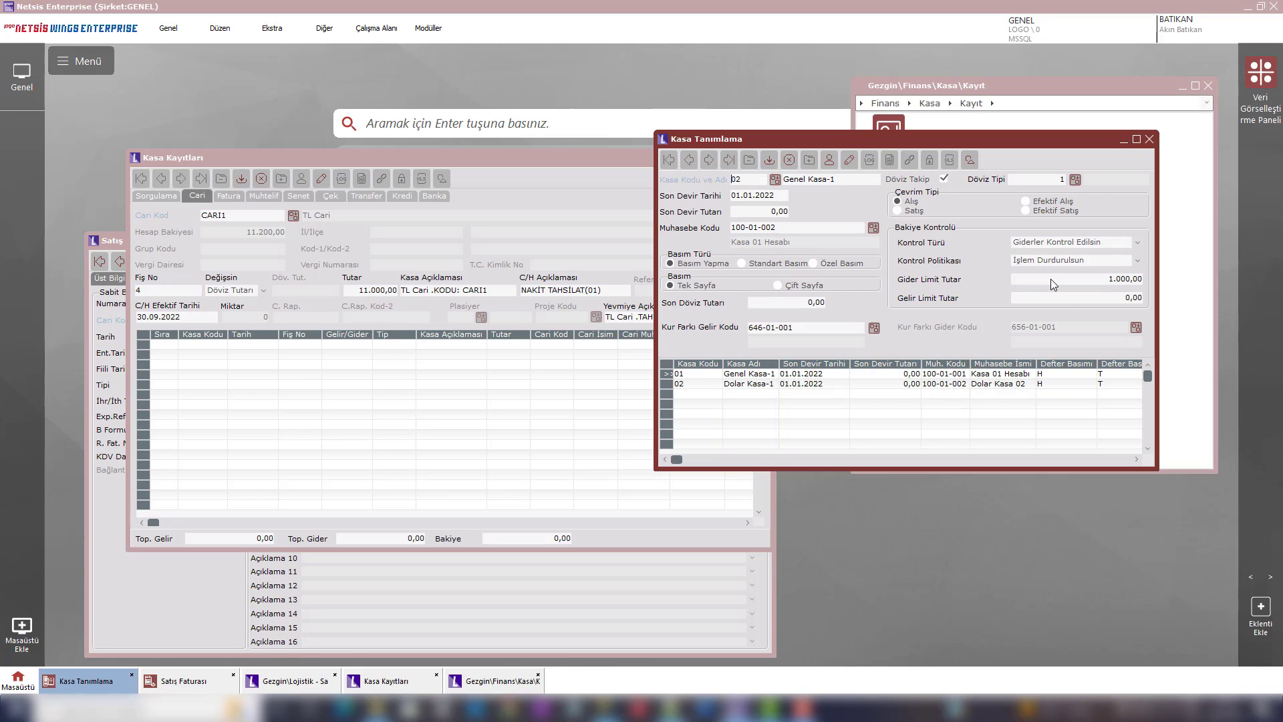
# Submit the CARI1 collection entry again from Kasa Kayıtları and acknowledge the limit warning
pyautogui.click(472, 292)
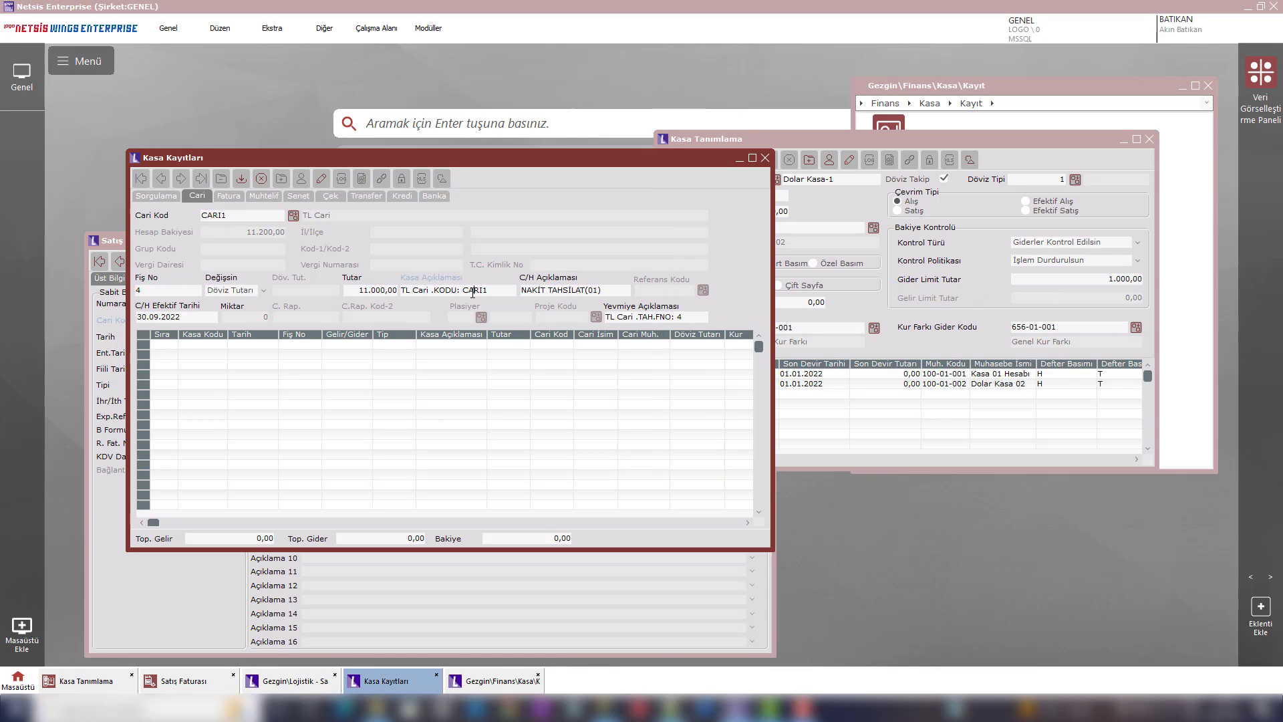
pyautogui.press('Tab')
pyautogui.press('Tab')
pyautogui.press('Tab')
pyautogui.press('Return')
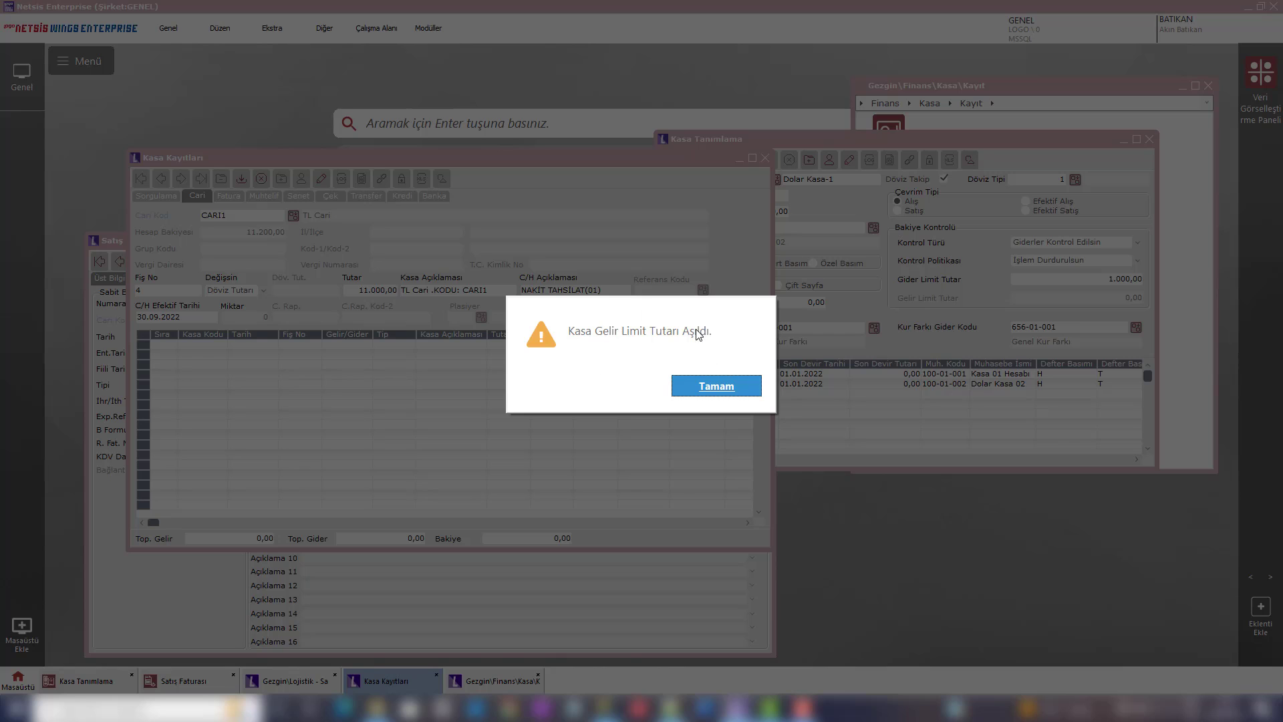
pyautogui.click(714, 386)
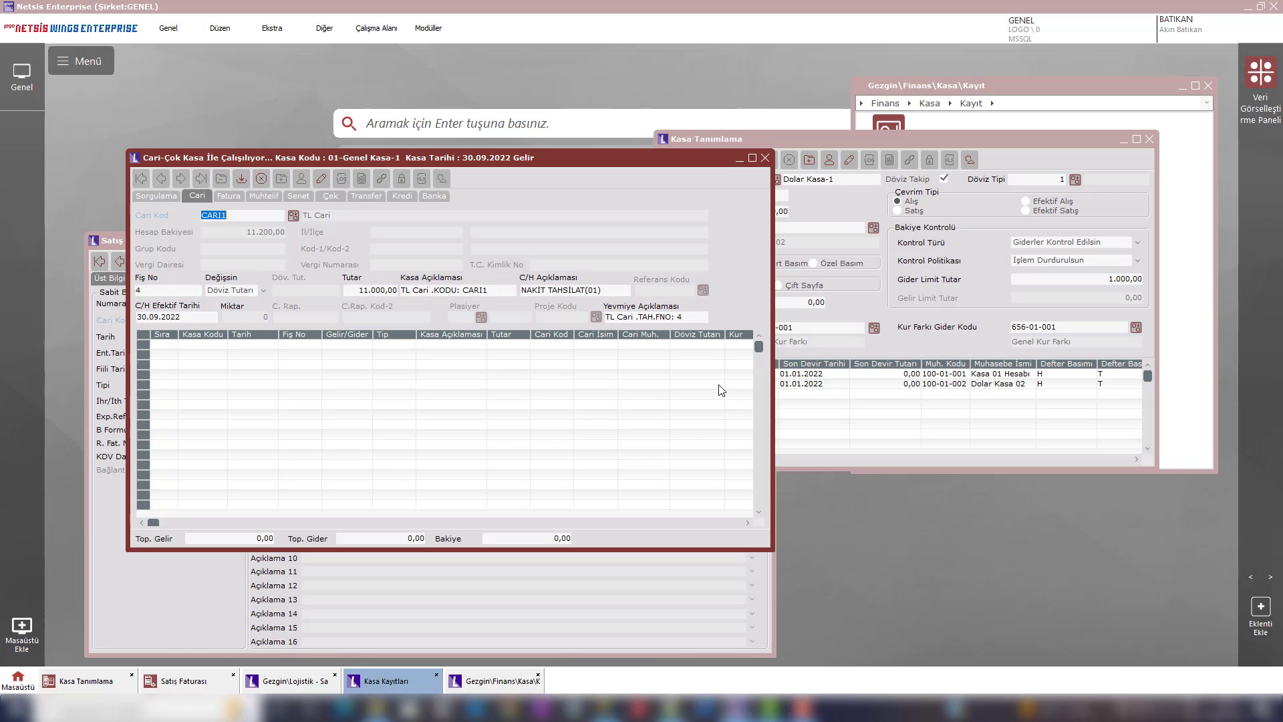